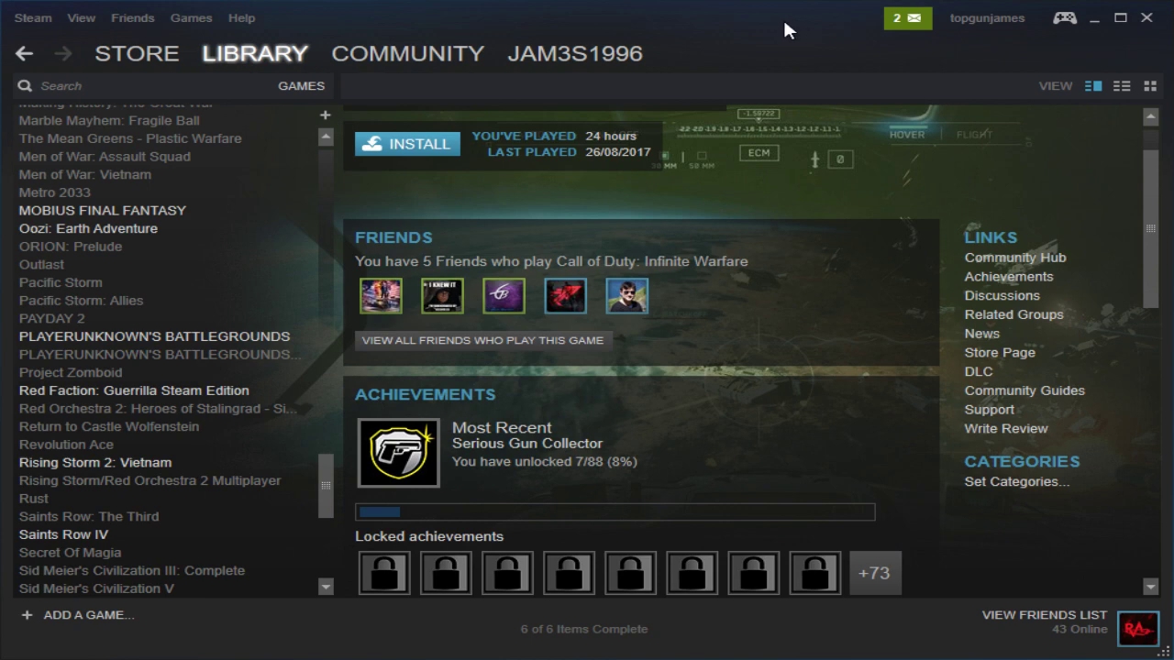
Step: Open the PLAYERUNKNOWN'S BATTLEGROUNDS page from the Library sidebar
{"action": "left_click", "coordinate": [241, 342]}
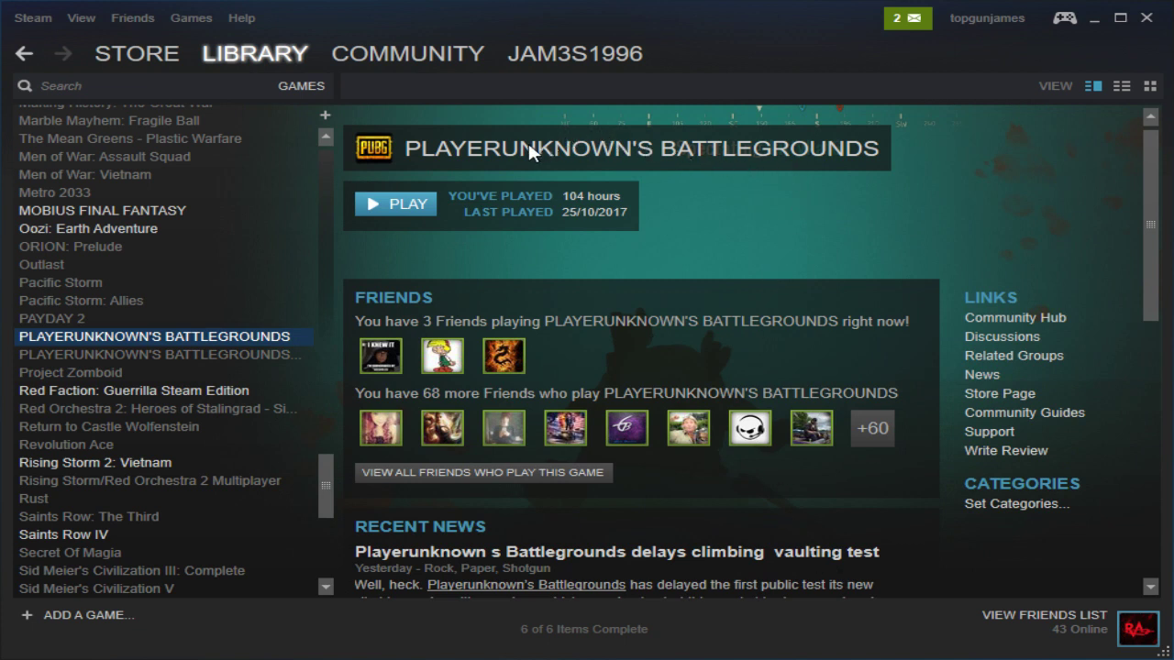
Step: Maximize the Steam window while the game files are verified
{"action": "double_click", "coordinate": [701, 50]}
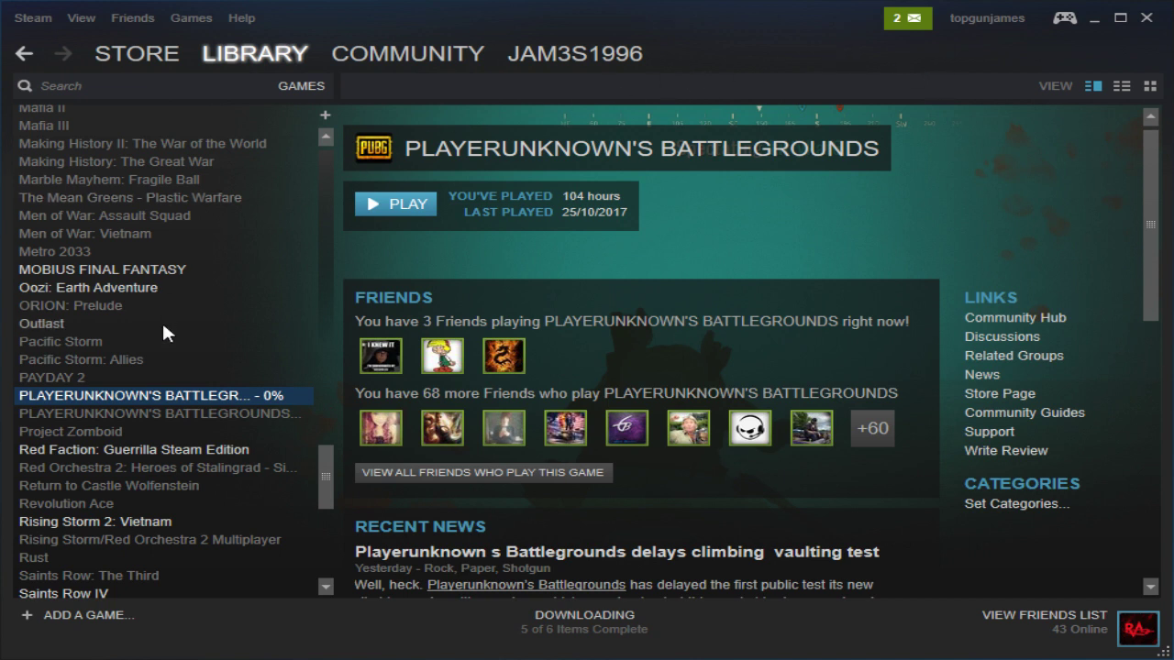
{"action": "scroll", "coordinate": [187, 290], "scroll_direction": "up", "scroll_amount": 1}
{"action": "scroll", "coordinate": [187, 290], "scroll_direction": "up", "scroll_amount": 2}
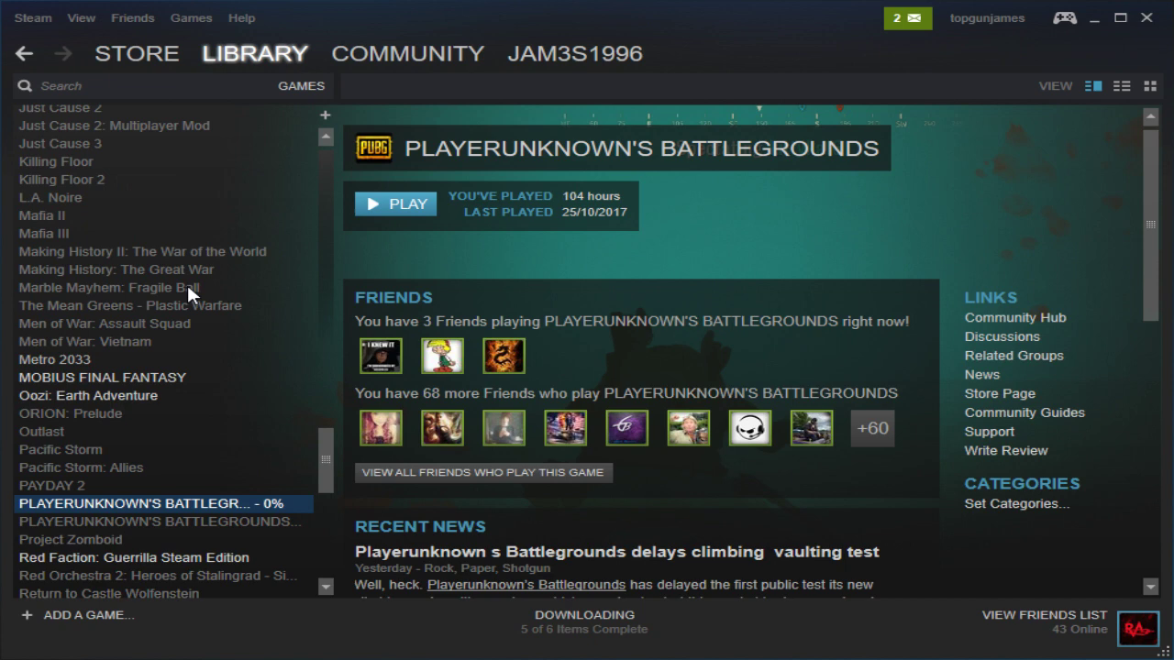
{"action": "scroll", "coordinate": [186, 289], "scroll_direction": "up", "scroll_amount": 2}
{"action": "scroll", "coordinate": [187, 287], "scroll_direction": "up", "scroll_amount": 6}
{"action": "scroll", "coordinate": [188, 286], "scroll_direction": "up", "scroll_amount": 3}
{"action": "scroll", "coordinate": [188, 283], "scroll_direction": "up", "scroll_amount": 1}
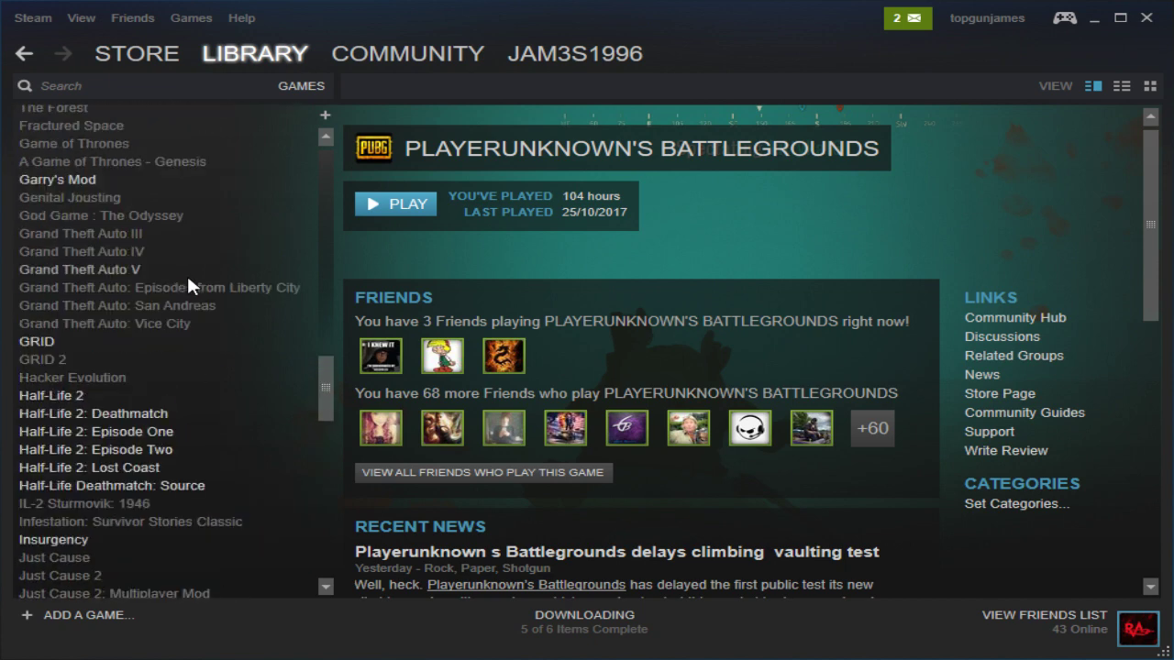
{"action": "scroll", "coordinate": [188, 279], "scroll_direction": "up", "scroll_amount": 5}
{"action": "scroll", "coordinate": [186, 273], "scroll_direction": "up", "scroll_amount": 4}
{"action": "scroll", "coordinate": [186, 273], "scroll_direction": "up", "scroll_amount": 2}
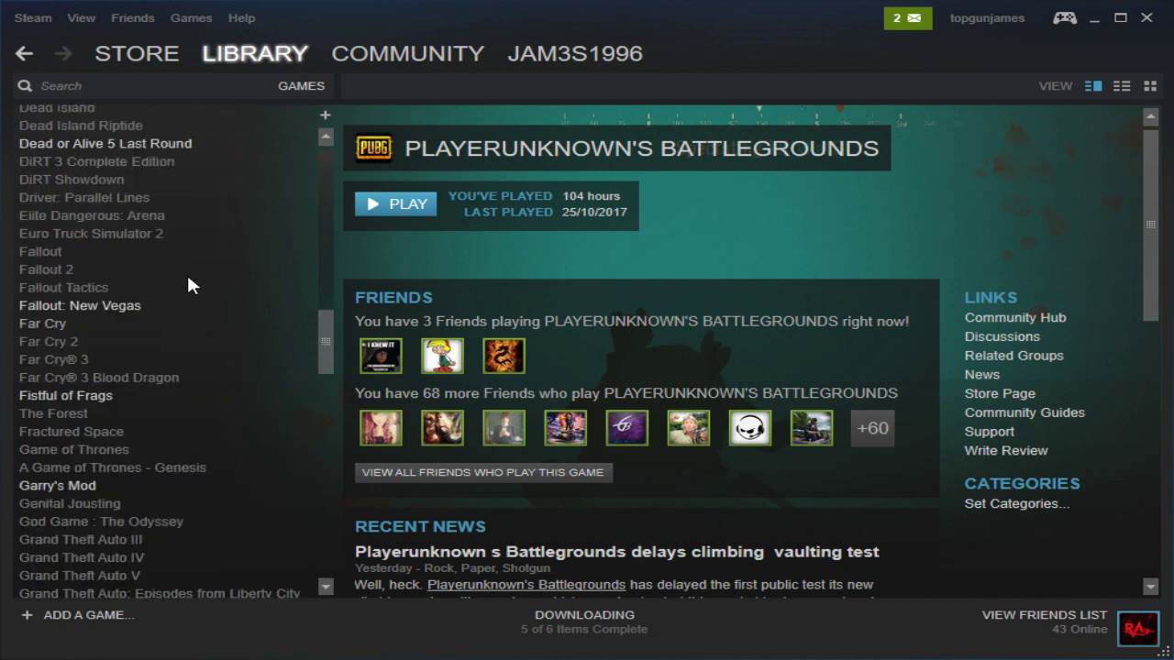
{"action": "scroll", "coordinate": [186, 273], "scroll_direction": "up", "scroll_amount": 5}
{"action": "scroll", "coordinate": [186, 272], "scroll_direction": "up", "scroll_amount": 2}
{"action": "scroll", "coordinate": [188, 280], "scroll_direction": "up", "scroll_amount": 2}
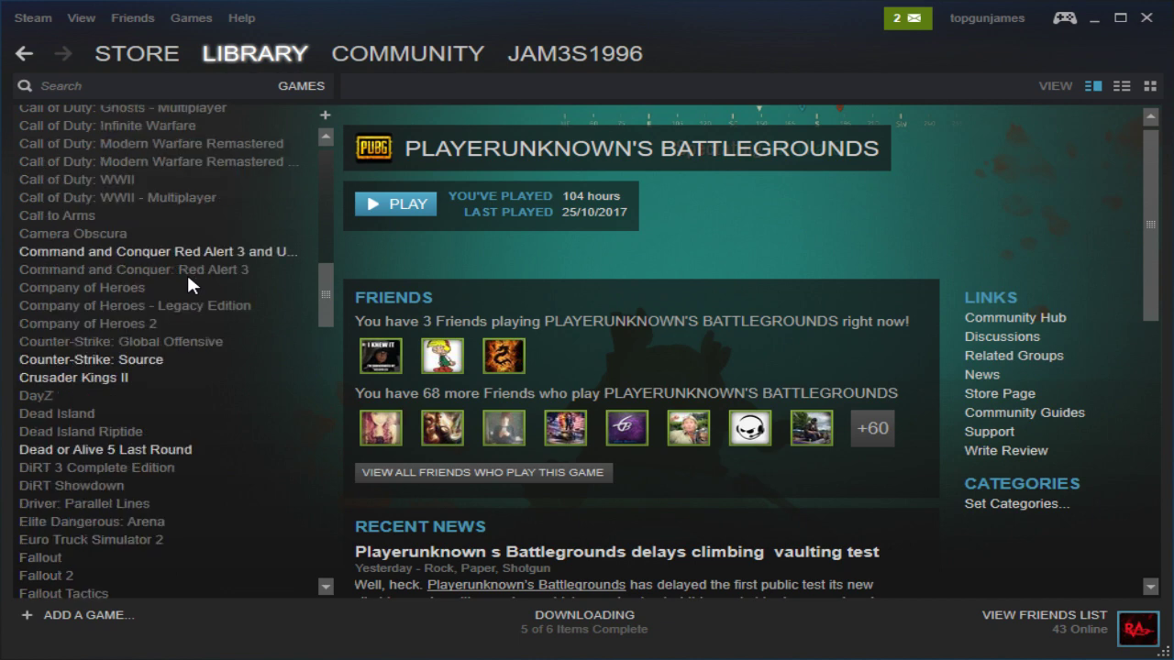
{"action": "scroll", "coordinate": [188, 279], "scroll_direction": "down", "scroll_amount": 5}
{"action": "scroll", "coordinate": [188, 280], "scroll_direction": "down", "scroll_amount": 5}
{"action": "scroll", "coordinate": [186, 271], "scroll_direction": "up", "scroll_amount": 2}
{"action": "scroll", "coordinate": [186, 268], "scroll_direction": "up", "scroll_amount": 2}
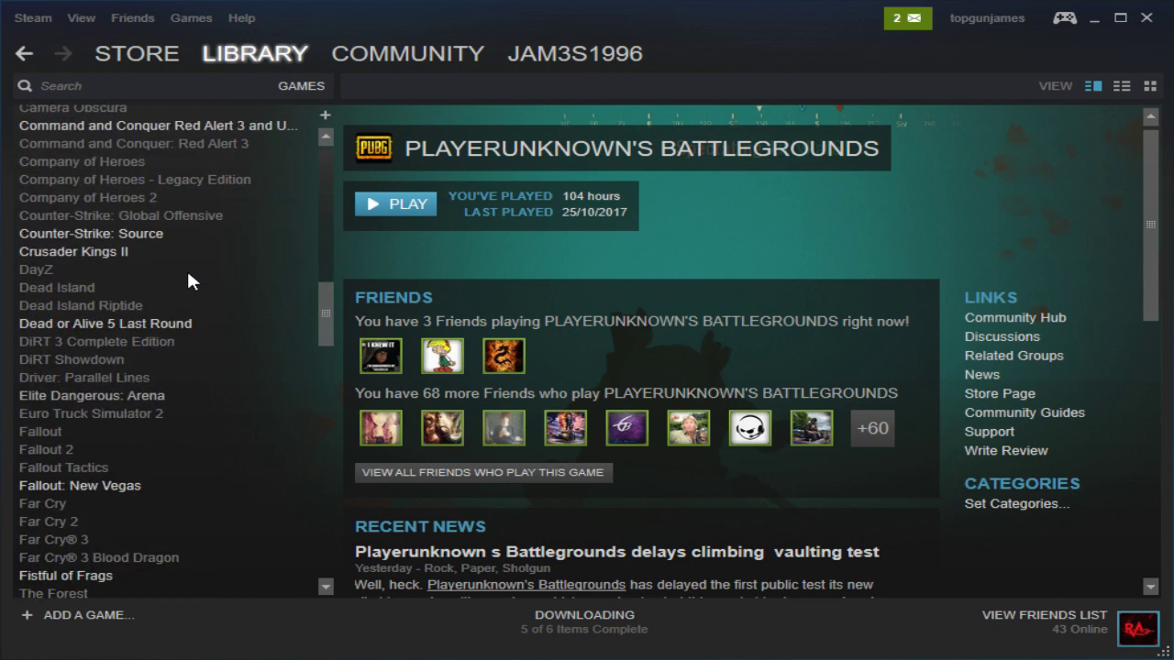
{"action": "scroll", "coordinate": [186, 257], "scroll_direction": "up", "scroll_amount": 2}
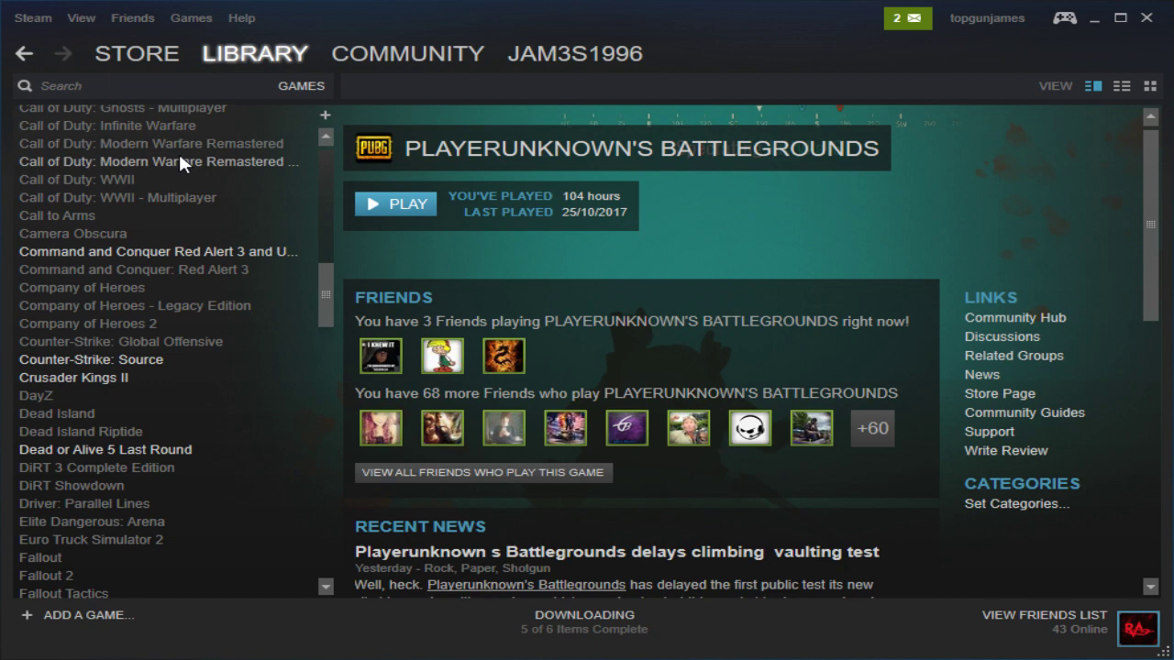
{"action": "scroll", "coordinate": [186, 268], "scroll_direction": "down", "scroll_amount": 1}
{"action": "scroll", "coordinate": [186, 268], "scroll_direction": "down", "scroll_amount": 2}
{"action": "scroll", "coordinate": [186, 268], "scroll_direction": "down", "scroll_amount": 2}
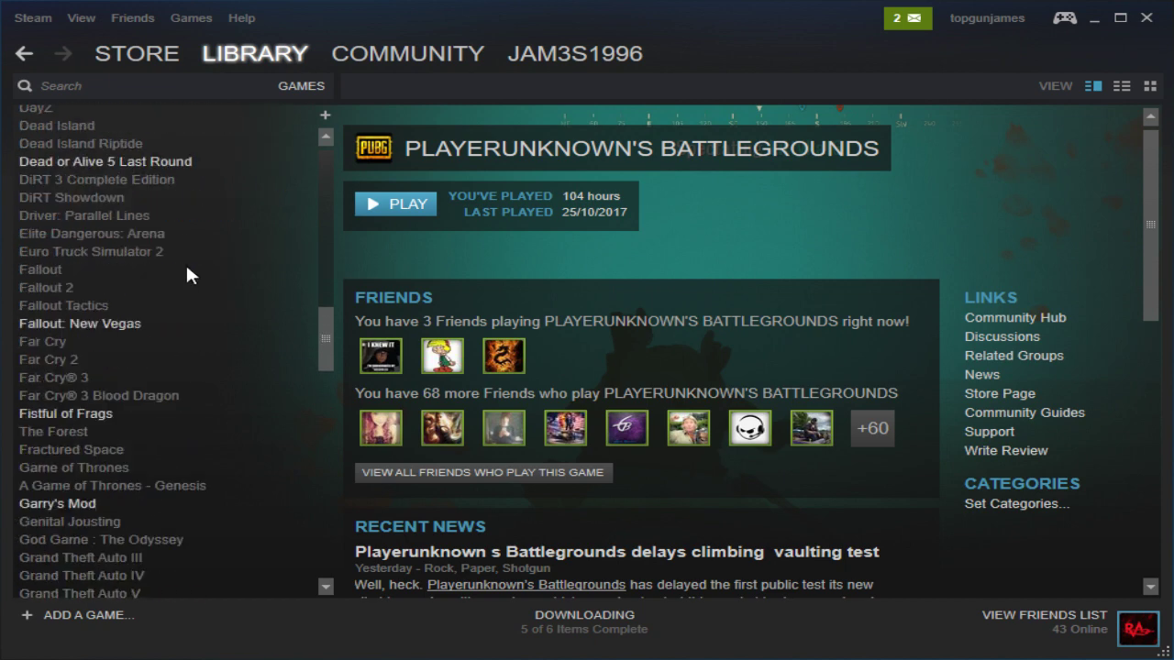
{"action": "scroll", "coordinate": [186, 267], "scroll_direction": "down", "scroll_amount": 2}
{"action": "scroll", "coordinate": [187, 267], "scroll_direction": "down", "scroll_amount": 2}
{"action": "scroll", "coordinate": [185, 260], "scroll_direction": "down", "scroll_amount": 2}
{"action": "scroll", "coordinate": [180, 254], "scroll_direction": "down", "scroll_amount": 2}
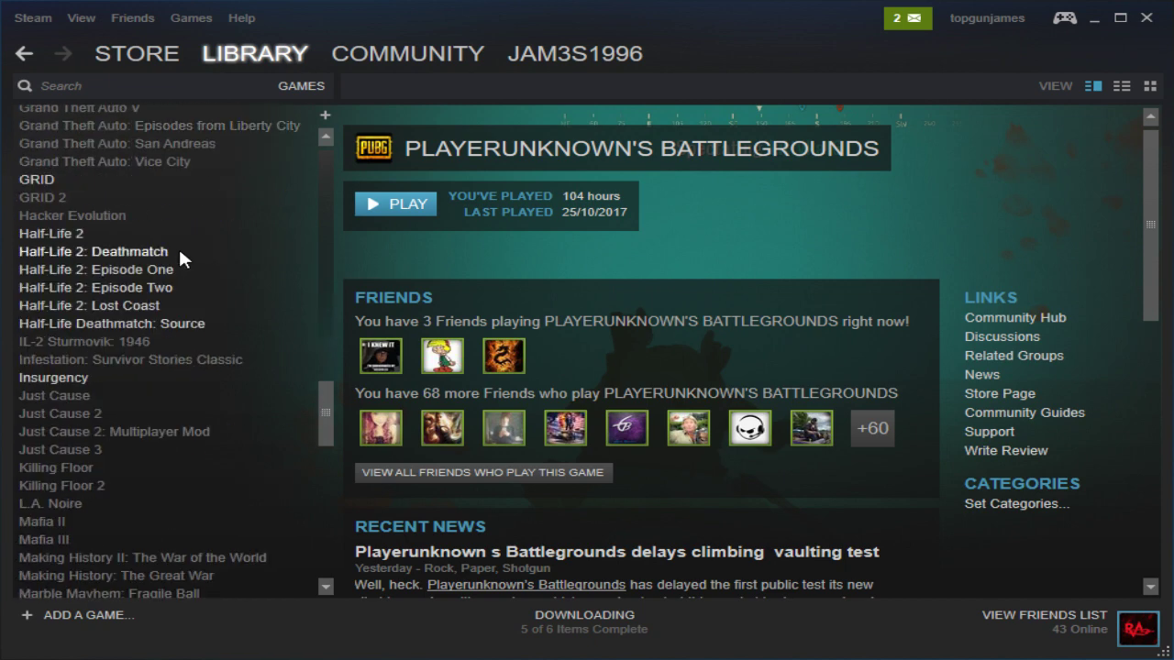
{"action": "scroll", "coordinate": [180, 251], "scroll_direction": "down", "scroll_amount": 2}
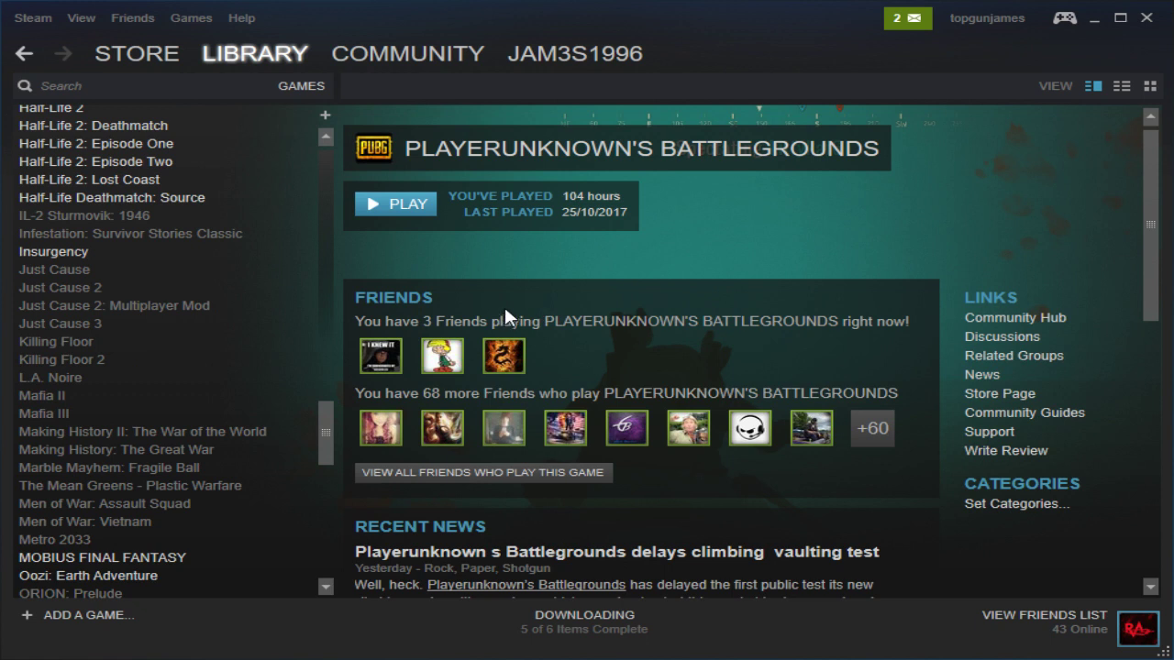